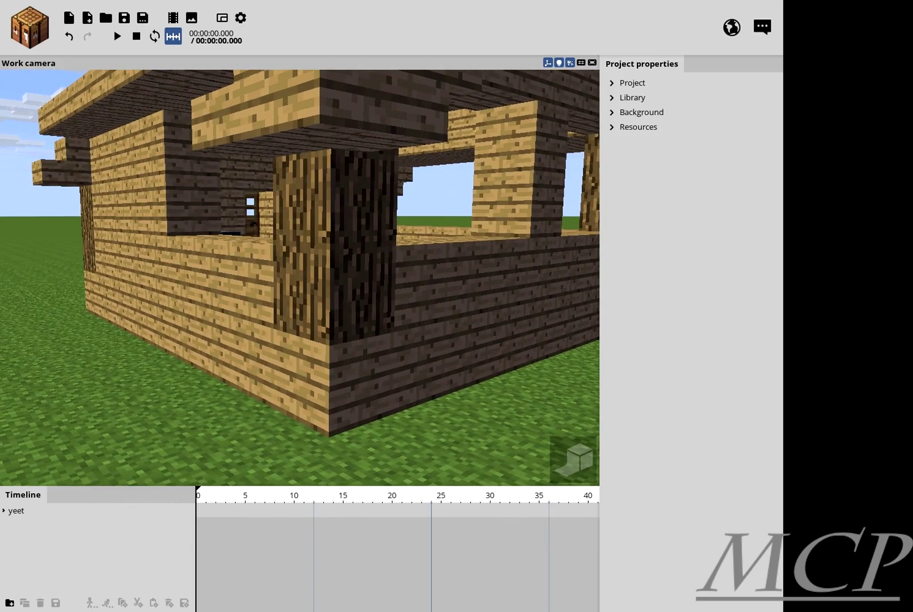
# Step: Orbit the work camera around the wooden house toward the roof
pyautogui.moveTo(276, 340); pyautogui.dragTo(277, 339, button='right')
# Step: Add a Glass Pane block to the scene, found by searching 'glass'
pyautogui.click(30, 27)
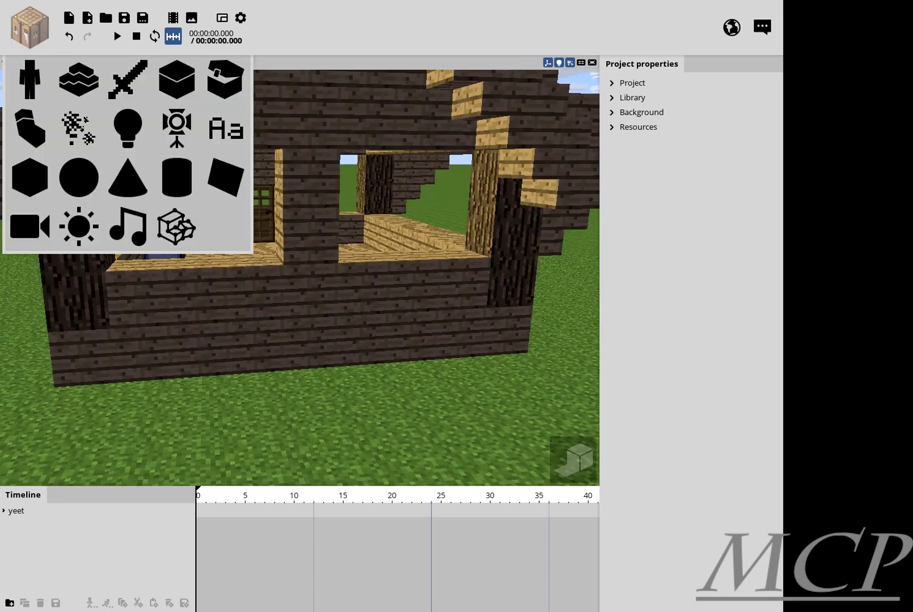
pyautogui.click(79, 80)
pyautogui.click(225, 79)
pyautogui.click(177, 79)
pyautogui.click(467, 329)
pyautogui.write('glass')
pyautogui.click(366, 207)
pyautogui.click(282, 242)
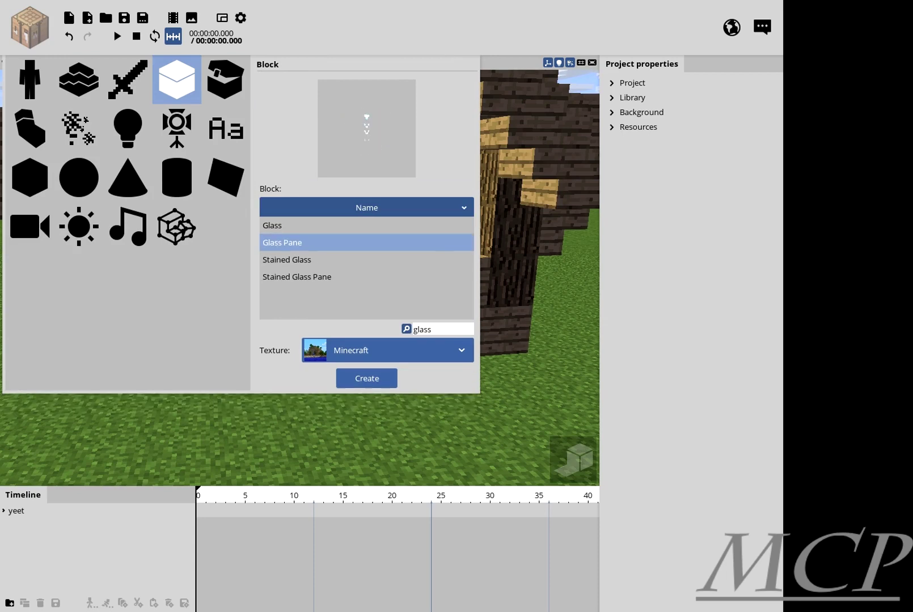
pyautogui.click(367, 378)
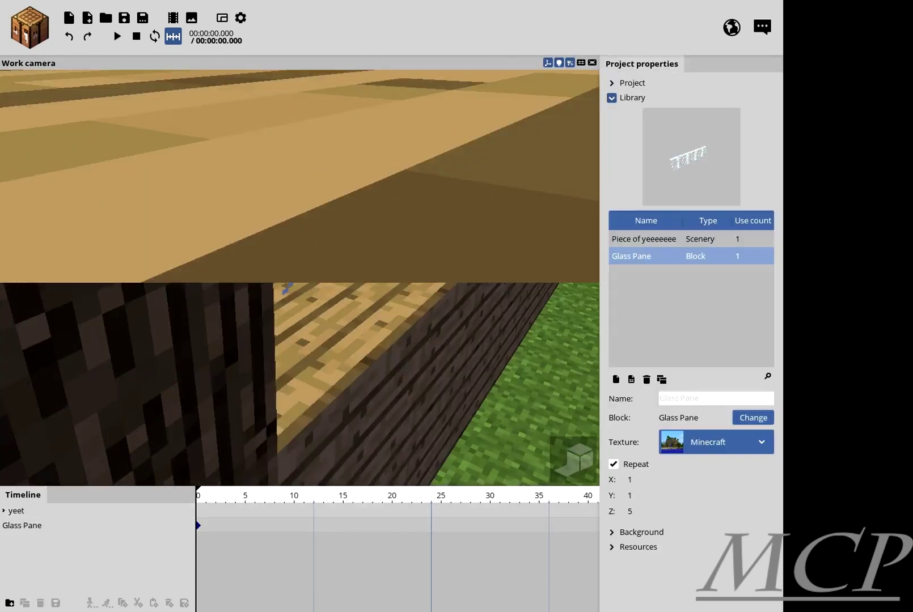
# Step: Set the glass pane to repeat 4 times and save the project
pyautogui.hotkey('ctrl', 's')
pyautogui.hotkey('ctrl', 'y')
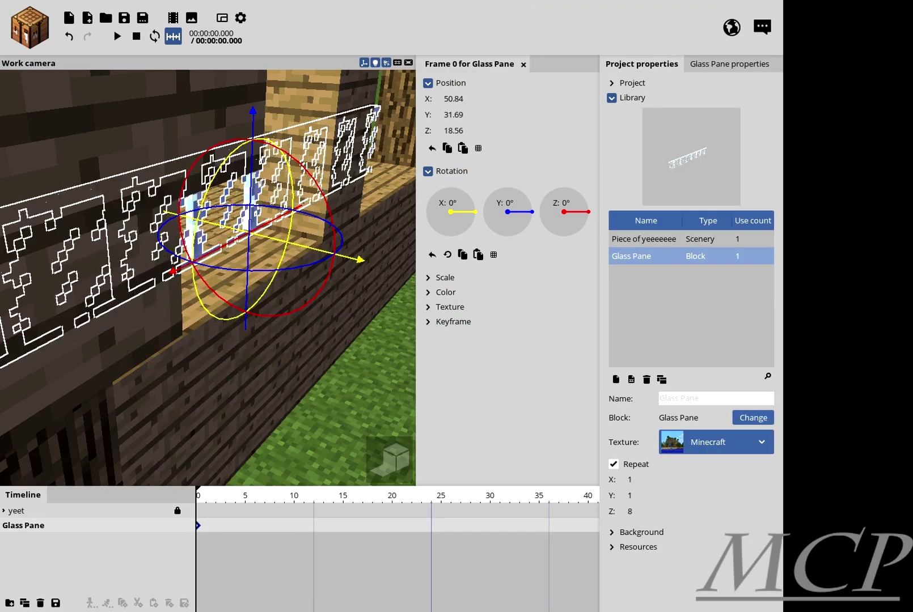
pyautogui.write('4')
pyautogui.hotkey('ctrl', 's')
# Step: Duplicate the glass pane twice and rotate one copy -90° on Y for the side window
pyautogui.hotkey('ctrl', 'd')
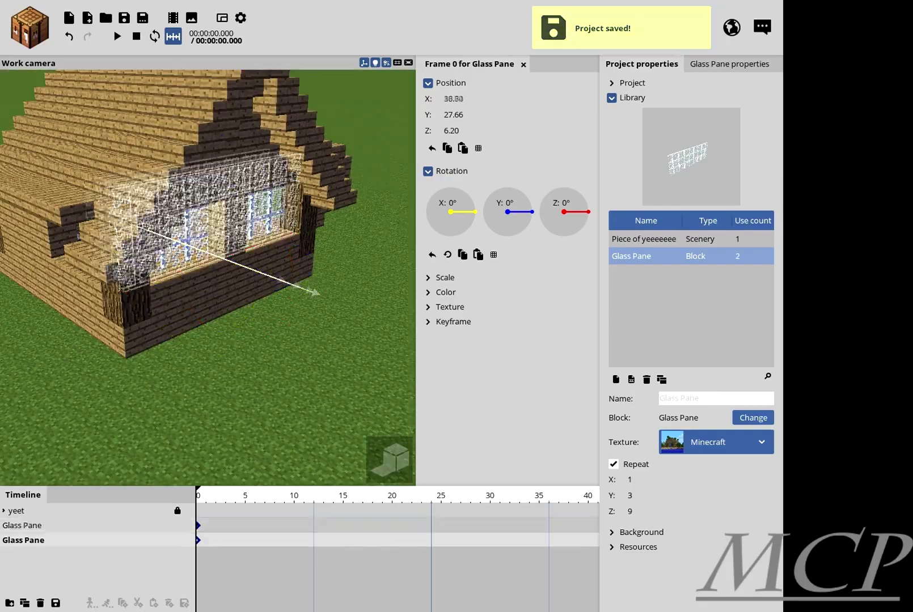
pyautogui.hotkey('ctrl', 's')
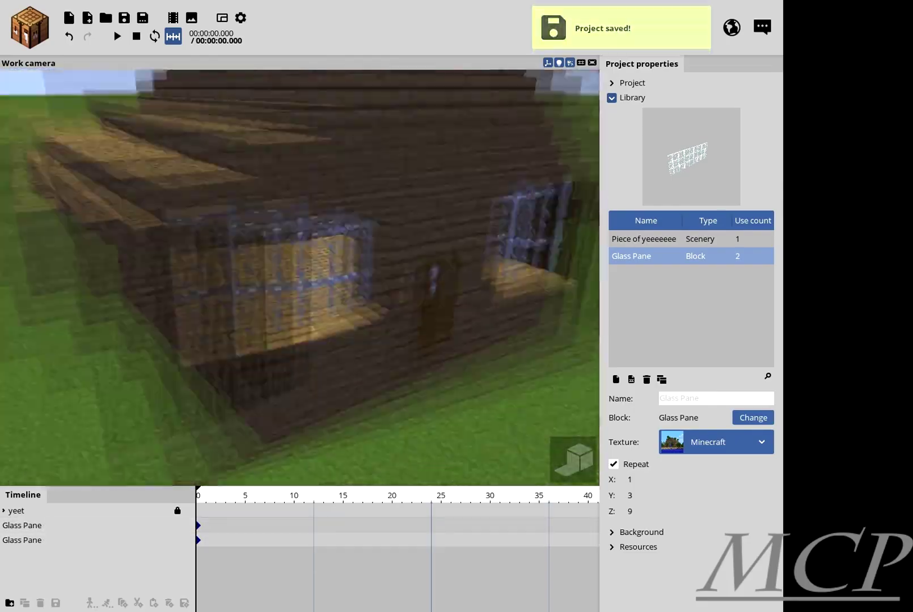
pyautogui.hotkey('ctrl', 'd')
pyautogui.hotkey('ctrl', 's')
pyautogui.click(493, 254)
pyautogui.moveTo(532, 211); pyautogui.dragTo(501, 234)
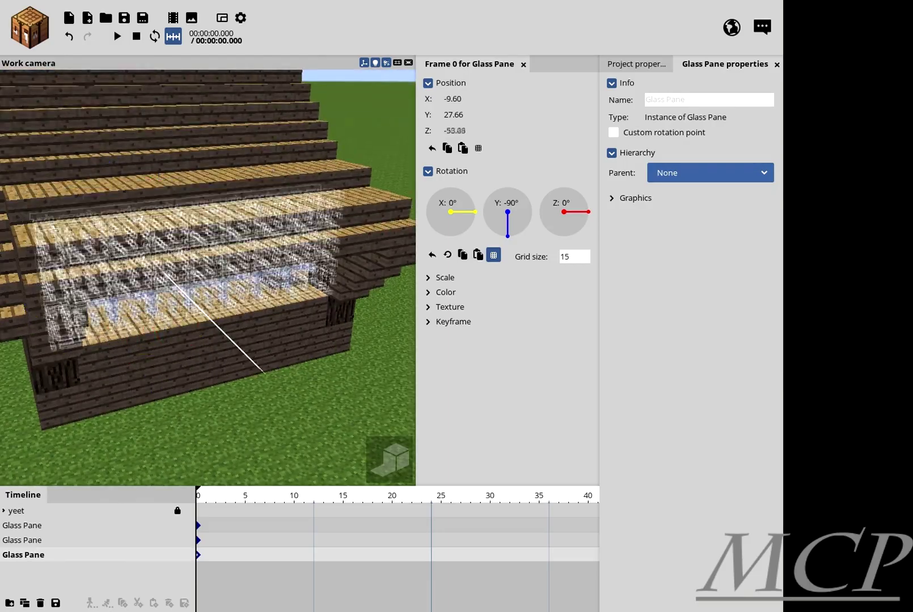
pyautogui.hotkey('ctrl', 's')
# Step: Duplicate the glass pane once more for the last window and save
pyautogui.hotkey('ctrl', 'd')
pyautogui.hotkey('ctrl', 's')
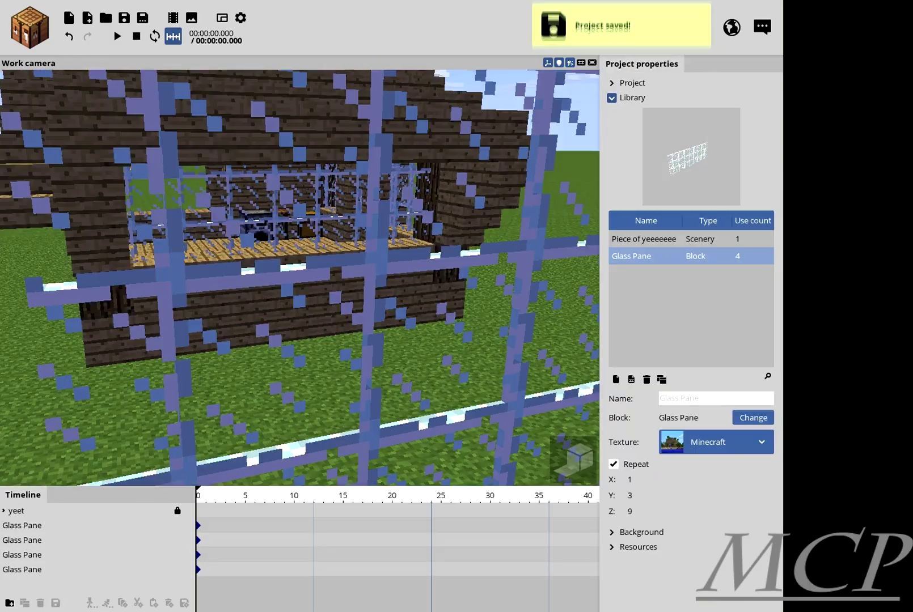
pyautogui.click(23, 570)
pyautogui.press('Escape')
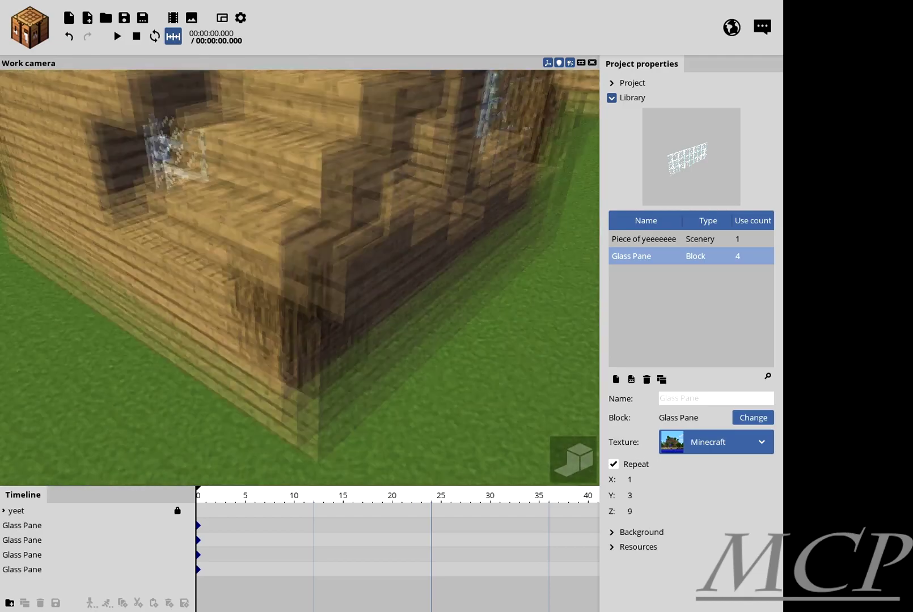
pyautogui.click(23, 570)
pyautogui.hotkey('ctrl', 's')
pyautogui.press('Escape')
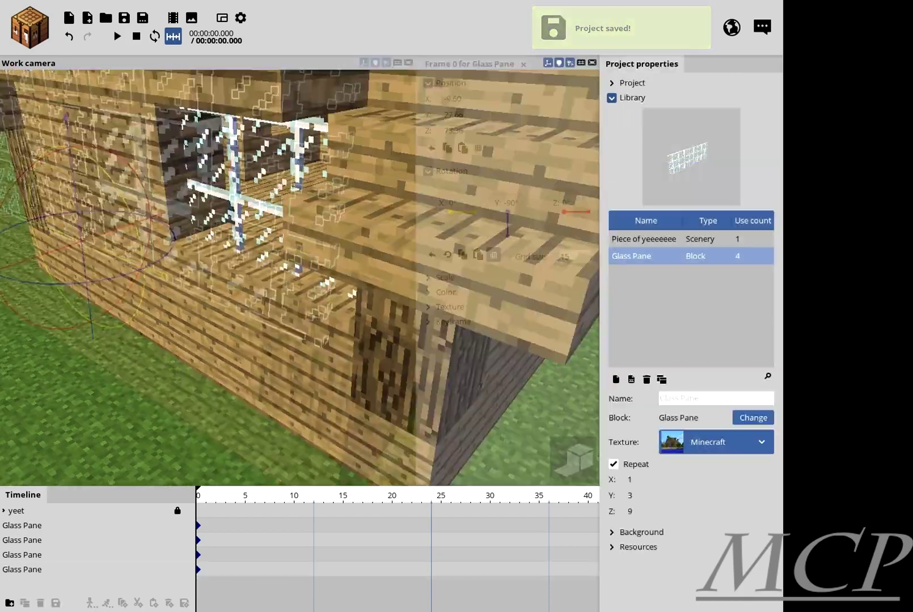
pyautogui.hotkey('ctrl', 's')
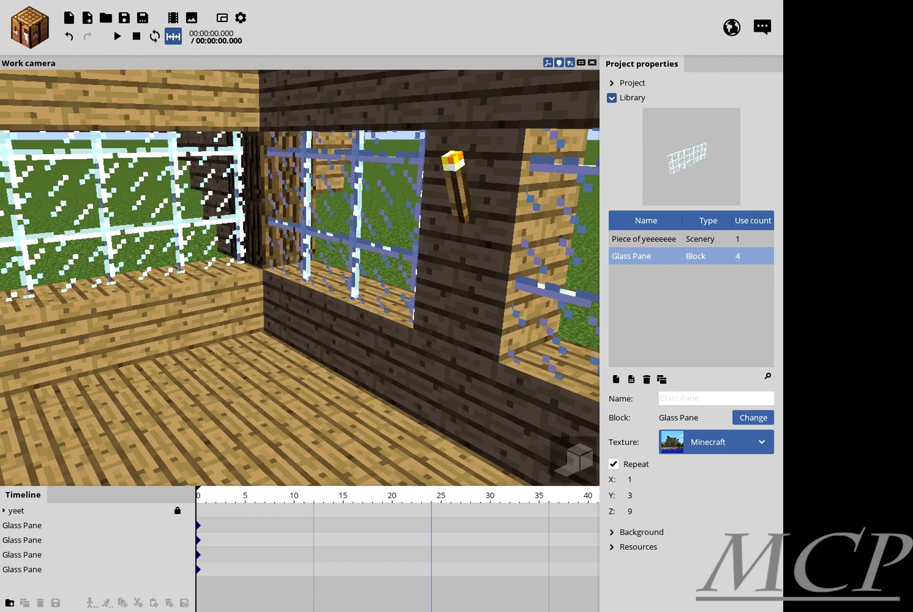
# Step: Add a Stone block with the Granite variant, found by searching 'st'
pyautogui.click(29, 27)
pyautogui.click(177, 79)
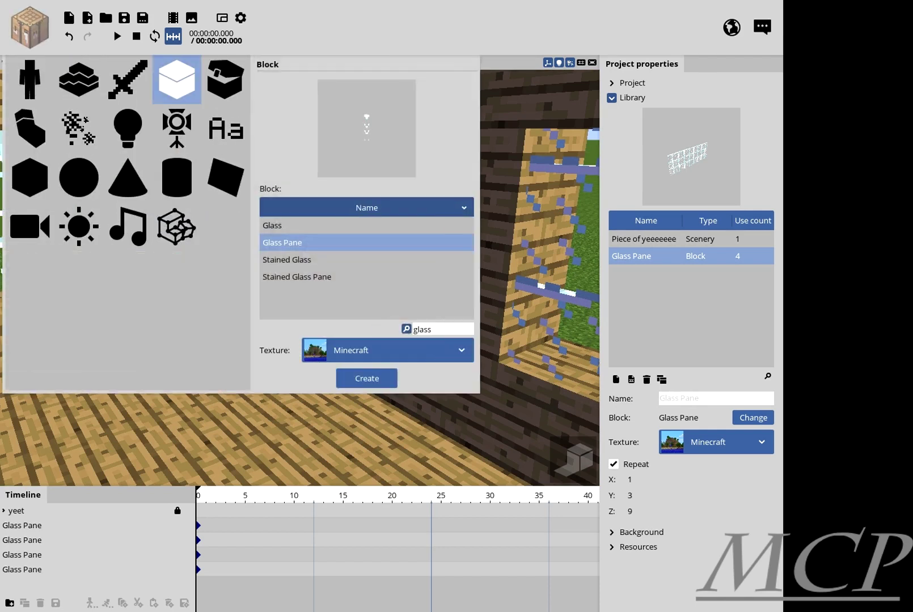
pyautogui.click(366, 207)
pyautogui.doubleClick(422, 330)
pyautogui.write('st')
pyautogui.click(300, 225)
pyautogui.click(300, 260)
pyautogui.click(300, 311)
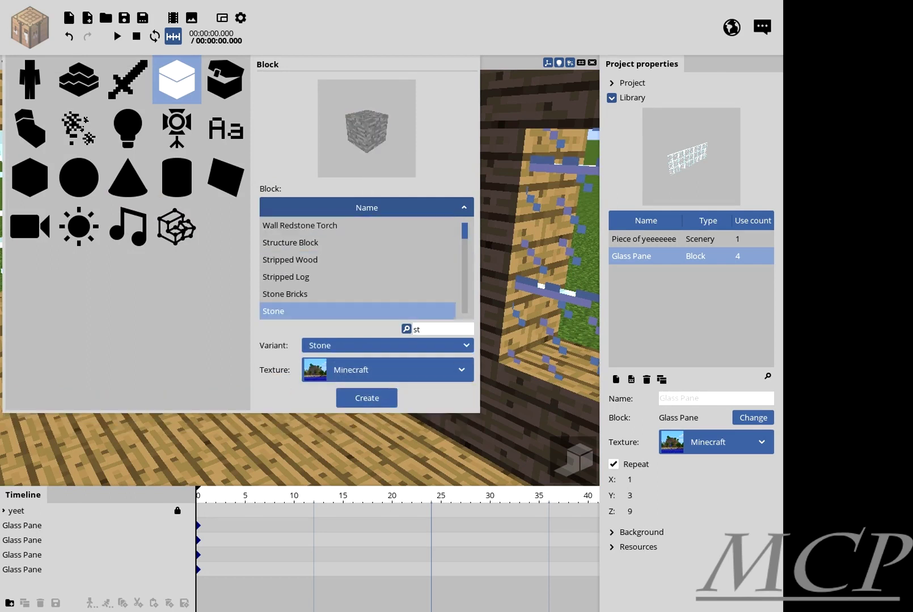
pyautogui.click(388, 345)
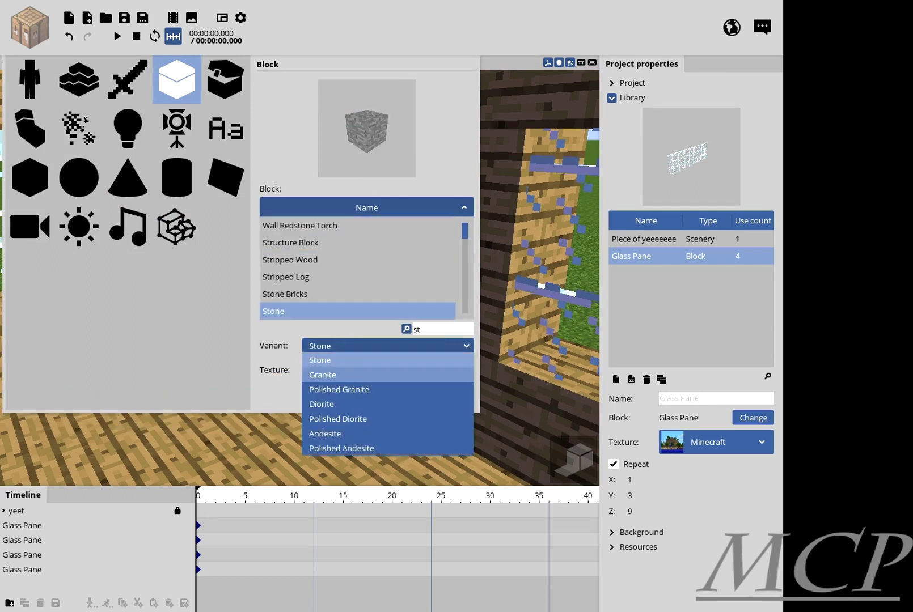
pyautogui.click(323, 375)
pyautogui.click(367, 397)
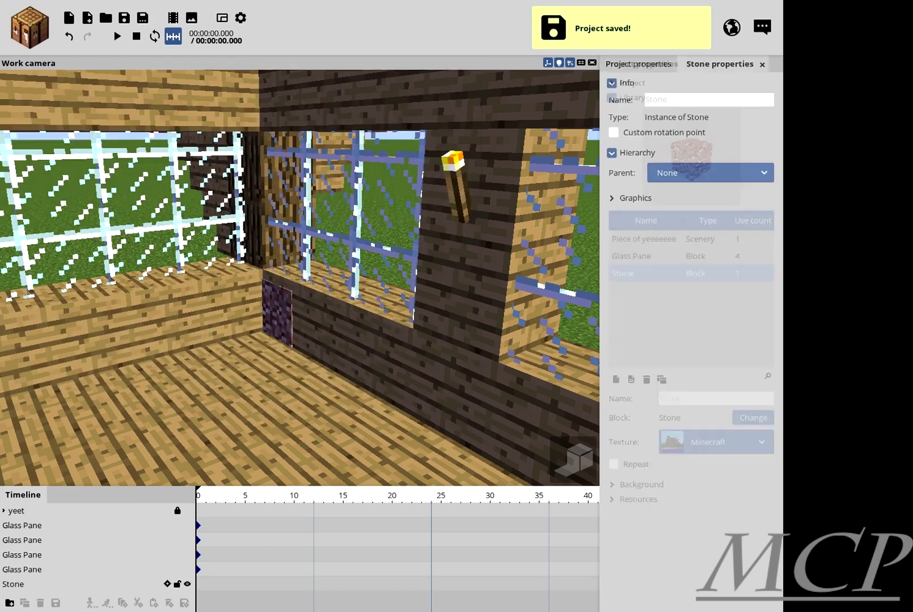
# Step: Move the granite block up to the window and tilt it 150° about Z
pyautogui.moveTo(208, 338); pyautogui.dragTo(184, 249)
pyautogui.moveTo(238, 238); pyautogui.dragTo(95, 252)
pyautogui.moveTo(183, 226); pyautogui.dragTo(108, 224, button='right')
pyautogui.moveTo(183, 272); pyautogui.dragTo(183, 227)
pyautogui.hotkey('ctrl', 's')
pyautogui.moveTo(183, 227); pyautogui.dragTo(159, 227, button='right')
pyautogui.moveTo(141, 219); pyautogui.dragTo(266, 184)
pyautogui.moveTo(334, 192); pyautogui.dragTo(357, 196)
pyautogui.moveTo(397, 170); pyautogui.dragTo(391, 215)
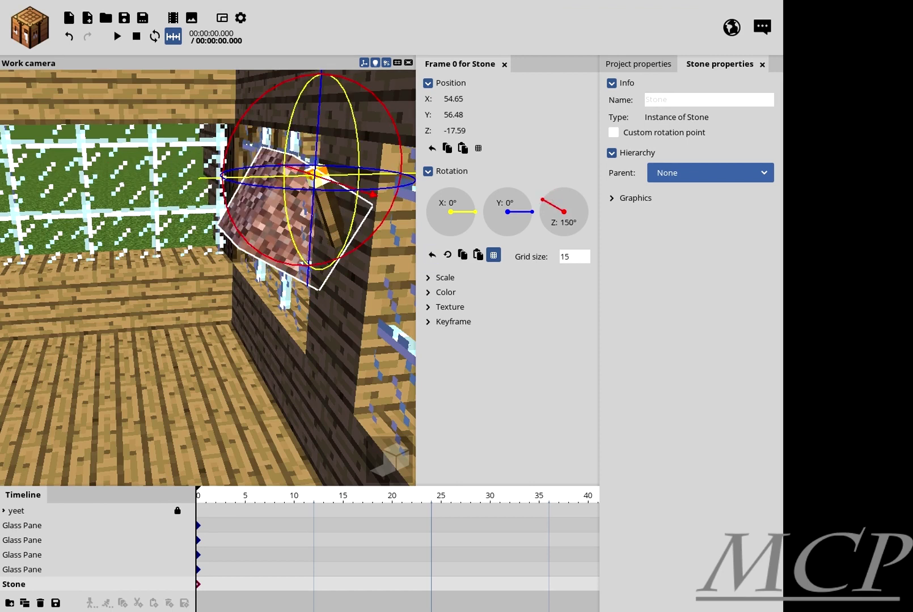
# Step: Stretch the granite block along Y to scale 17.42 like a ray
pyautogui.click(445, 277)
pyautogui.click(447, 295)
pyautogui.moveTo(448, 309)
pyautogui.mouseDown()
pyautogui.moveTo(476, 309)
pyautogui.moveTo(448, 309)
pyautogui.moveTo(447, 299)
pyautogui.mouseUp()
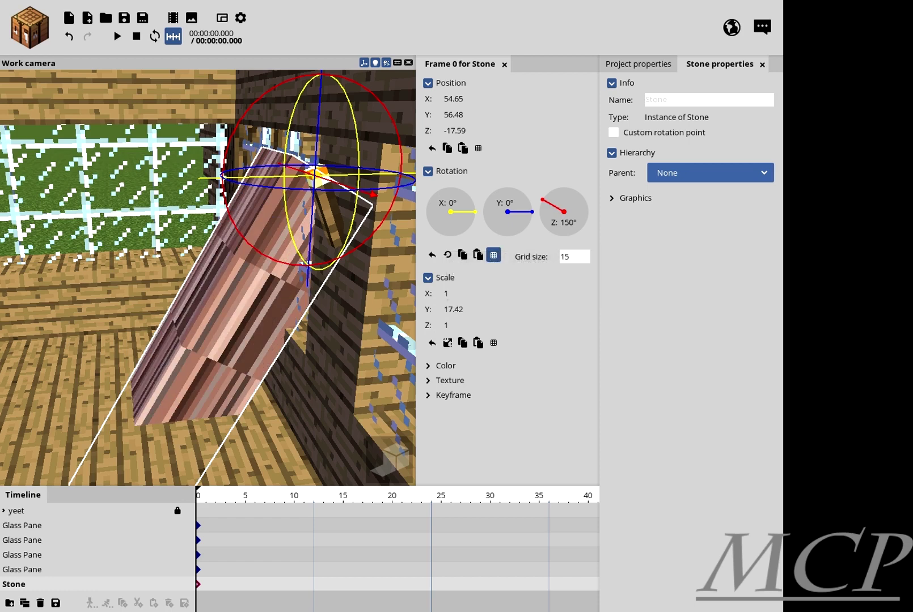
# Step: Make the granite block render only its glow and preview the lit room
pyautogui.click(630, 198)
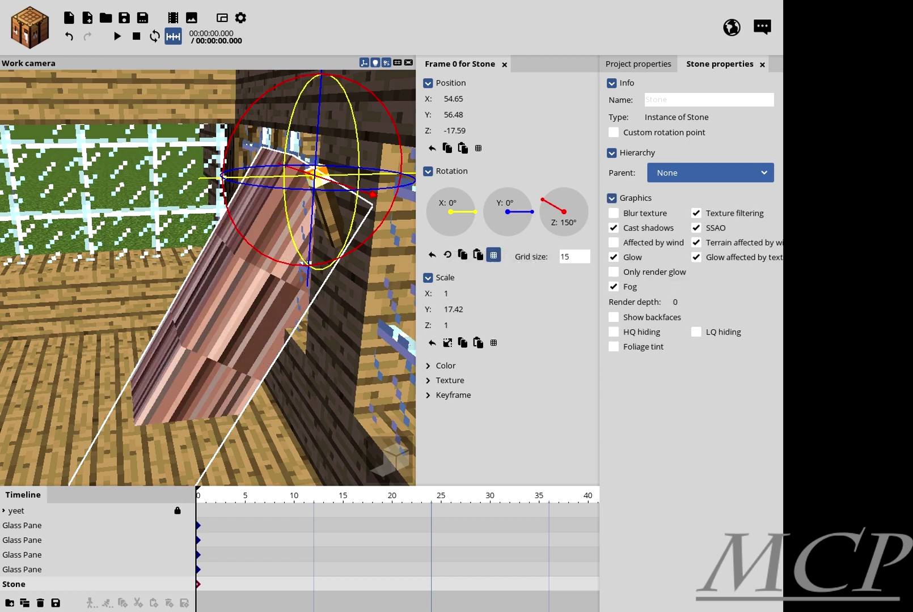
pyautogui.click(614, 271)
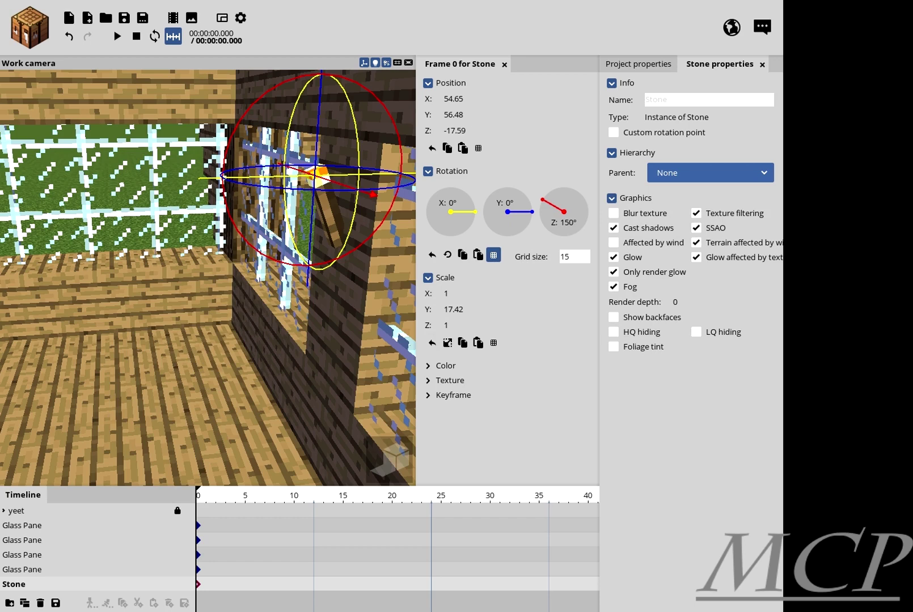
pyautogui.hotkey('ctrl', 's')
pyautogui.press('Escape')
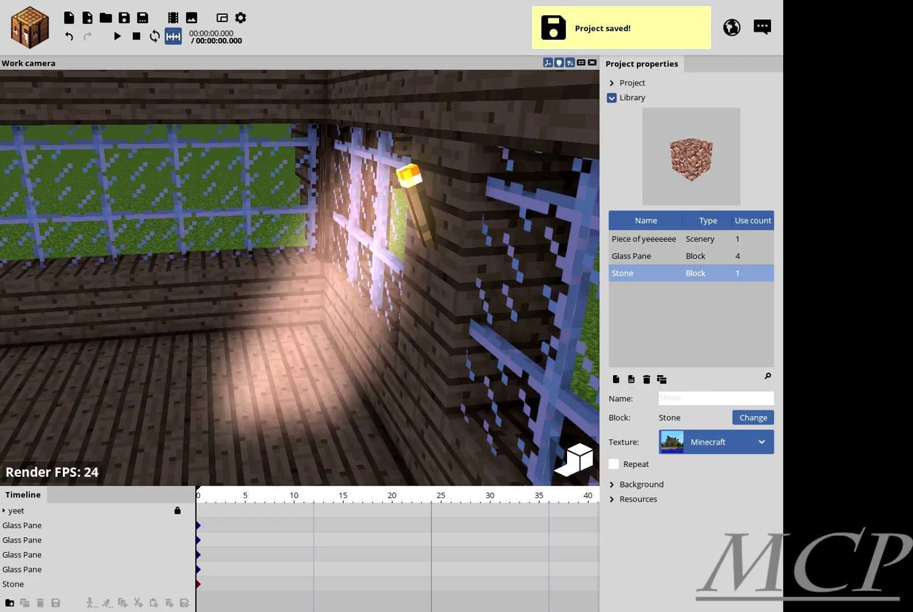
pyautogui.moveTo(299, 278); pyautogui.dragTo(299, 278, button='right')
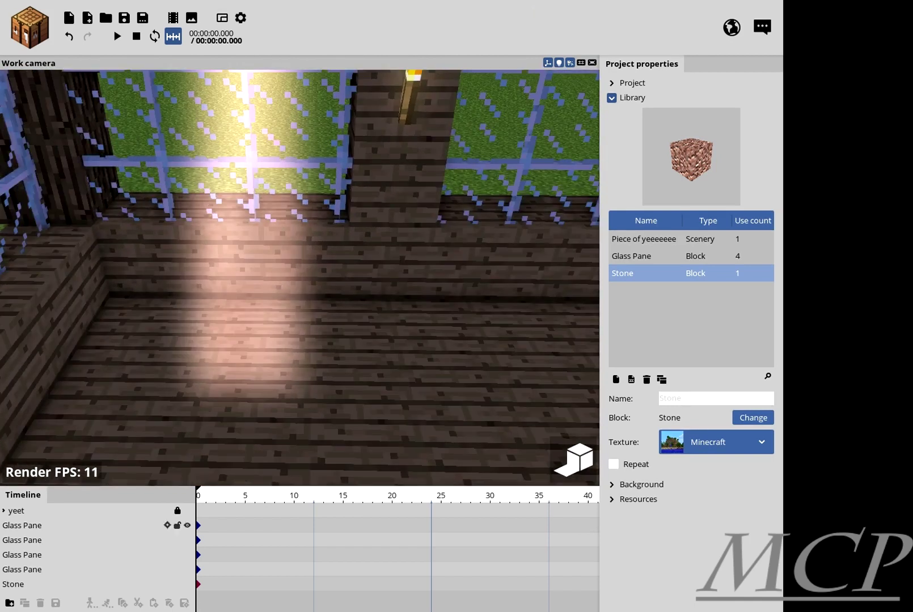
# Step: Make the Stone block partly transparent, adjusting whether its glow follows the texture
pyautogui.click(34, 584)
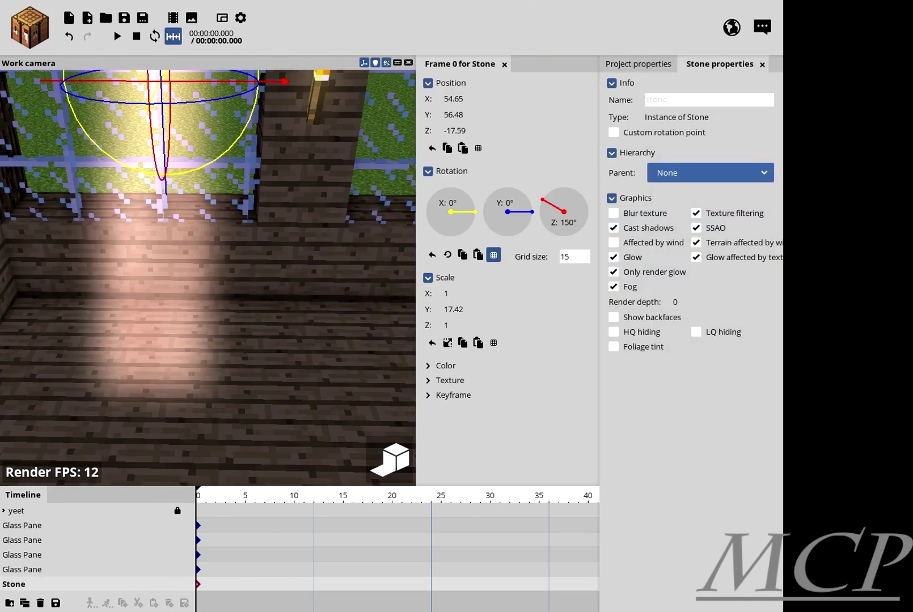
pyautogui.click(737, 258)
pyautogui.hotkey('ctrl', 's')
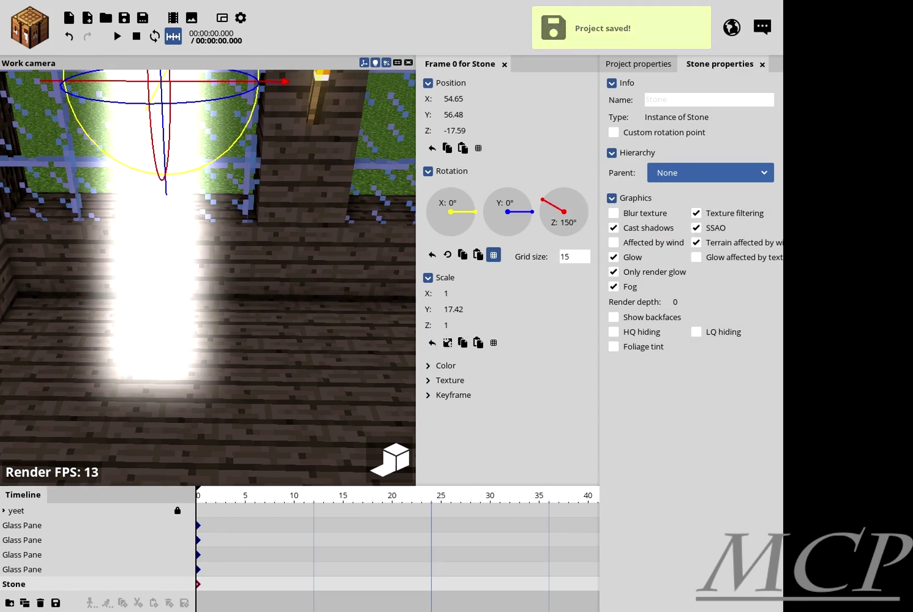
pyautogui.click(429, 366)
pyautogui.moveTo(536, 385)
pyautogui.mouseDown()
pyautogui.moveTo(508, 385)
pyautogui.moveTo(537, 385)
pyautogui.moveTo(518, 385)
pyautogui.mouseUp()
pyautogui.click(696, 257)
# Step: Set the Stone's glow colour to white FFFFFF and its mix colour to near-white
pyautogui.click(536, 434)
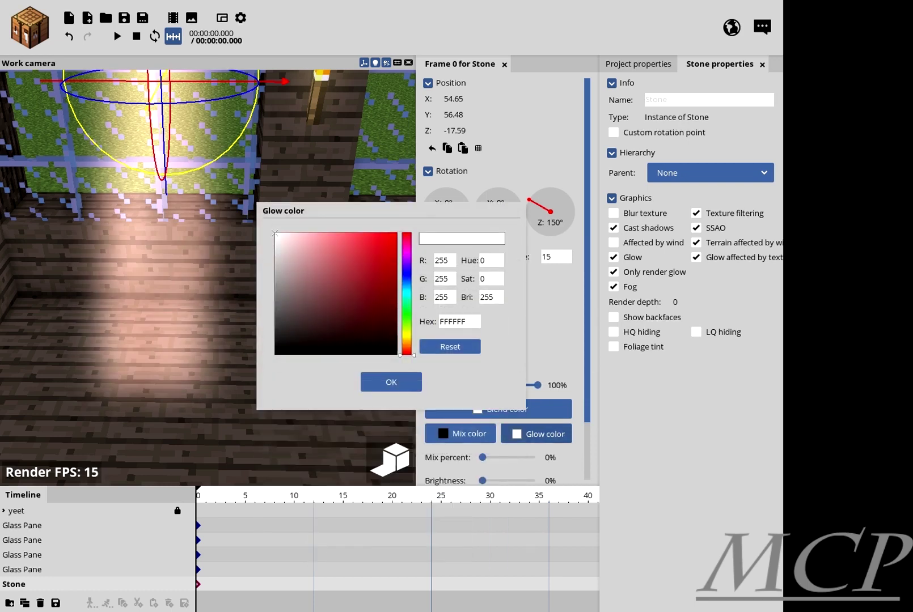
pyautogui.click(383, 262)
pyautogui.moveTo(382, 262); pyautogui.dragTo(276, 233)
pyautogui.click(391, 382)
pyautogui.click(461, 433)
pyautogui.click(298, 255)
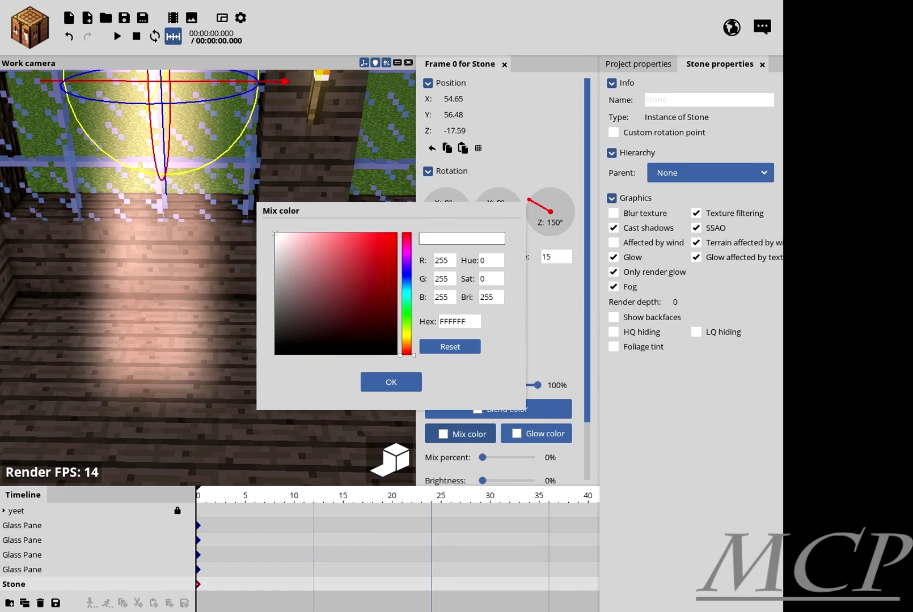
pyautogui.moveTo(295, 211); pyautogui.dragTo(309, 220)
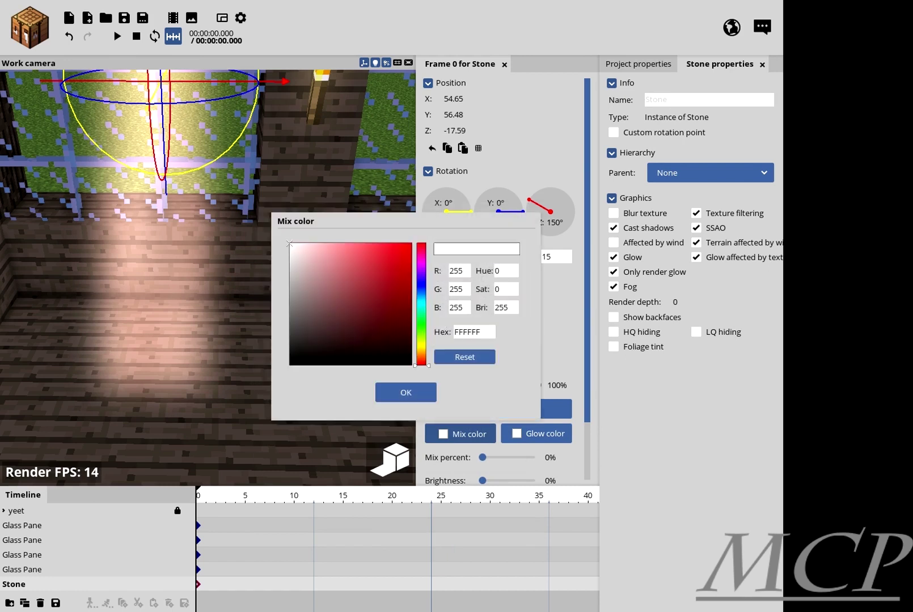
pyautogui.press('Return')
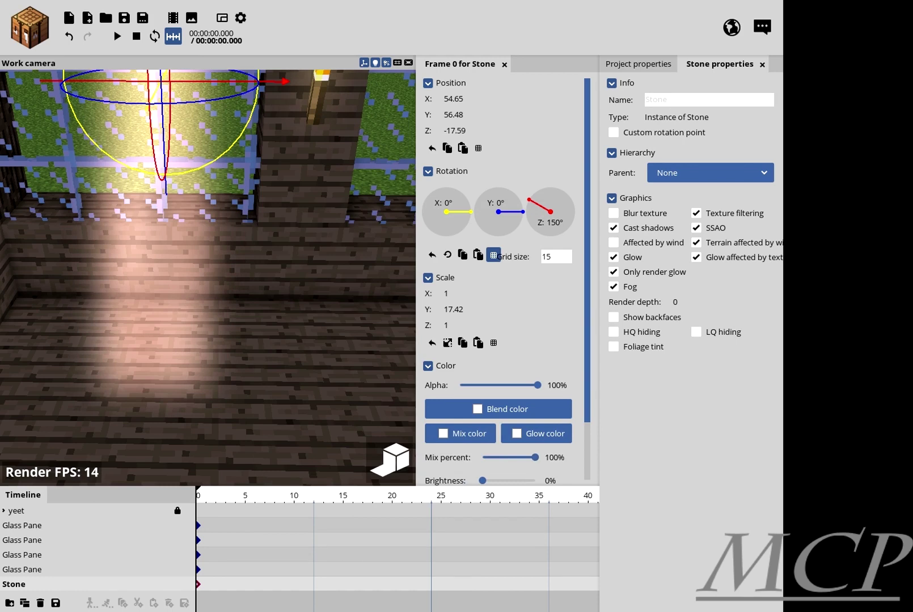
pyautogui.press('Escape')
# Step: Turn on terrain wind for the Stone and make its glow plain white
pyautogui.hotkey('ctrl', 's')
pyautogui.click(56, 584)
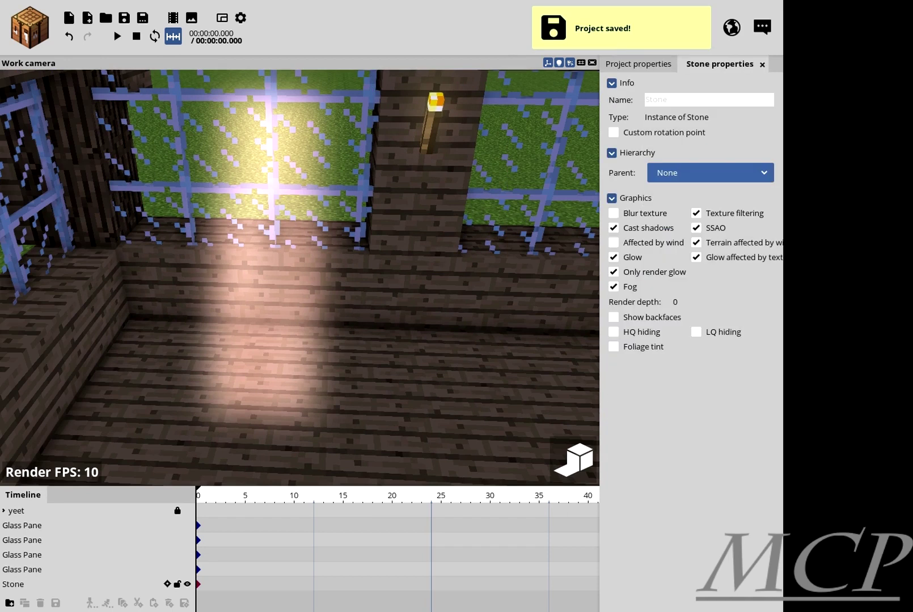
pyautogui.click(696, 242)
pyautogui.click(696, 256)
pyautogui.hotkey('ctrl', 's')
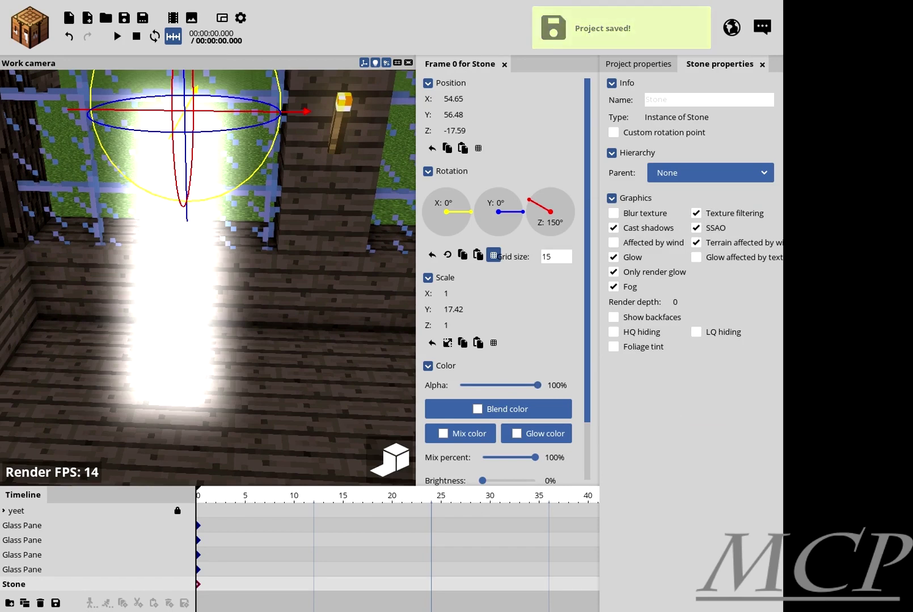
pyautogui.press('Escape')
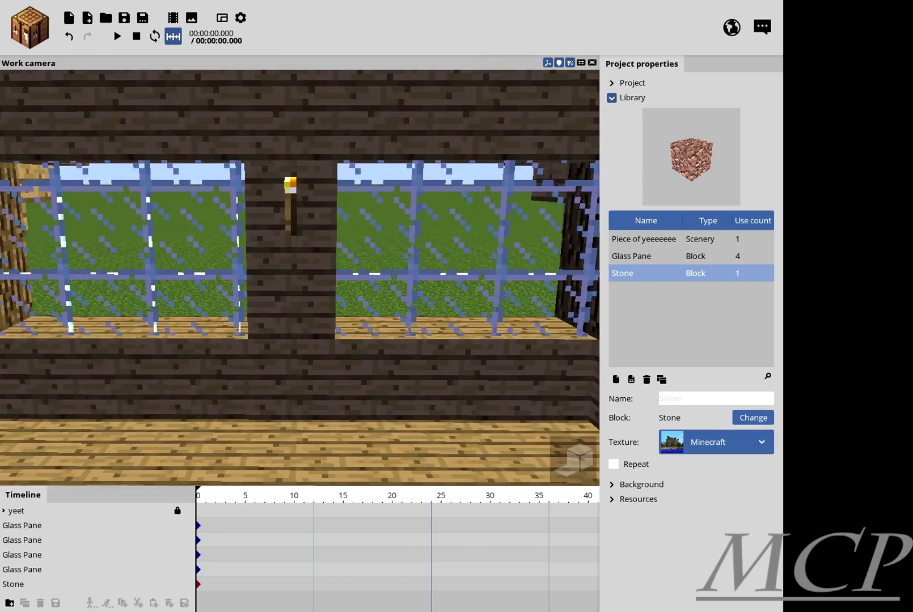
# Step: Widen the Stone ray to Z scale 3.03, shift it to Z -23.52, enable textured glow
pyautogui.click(13, 584)
pyautogui.hotkey('ctrl', 's')
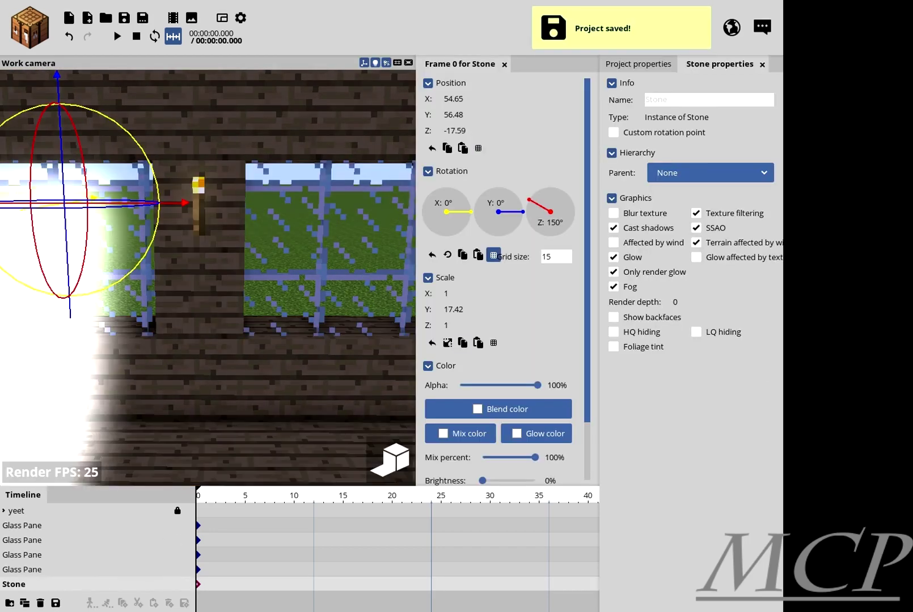
pyautogui.moveTo(451, 293)
pyautogui.mouseDown()
pyautogui.moveTo(465, 293)
pyautogui.moveTo(448, 293)
pyautogui.mouseUp()
pyautogui.press('f')
pyautogui.moveTo(452, 325); pyautogui.dragTo(471, 325)
pyautogui.moveTo(454, 130); pyautogui.dragTo(439, 130)
pyautogui.hotkey('ctrl', 's')
pyautogui.click(697, 257)
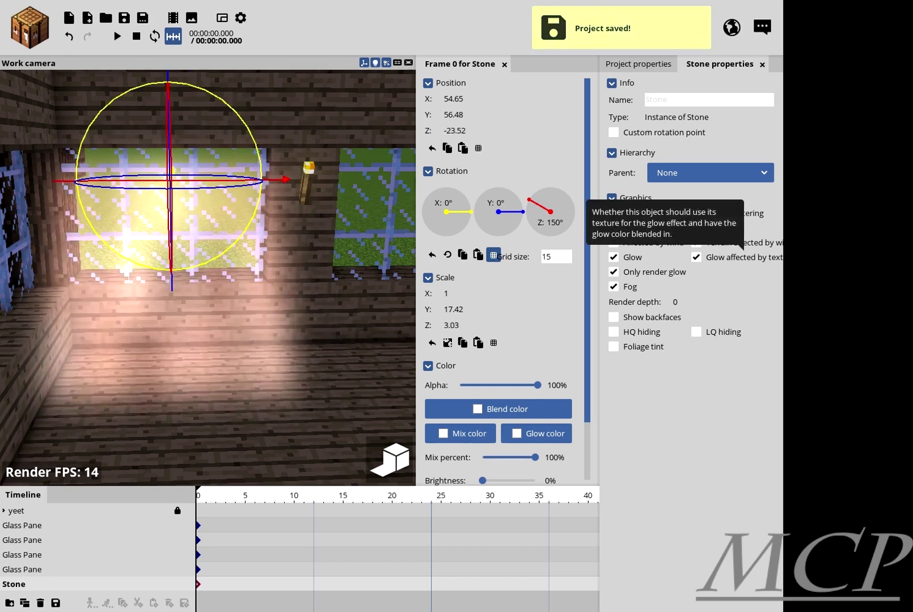
# Step: Duplicate the Stone ray for the other window and save the project
pyautogui.moveTo(208, 277); pyautogui.dragTo(224, 258, button='right')
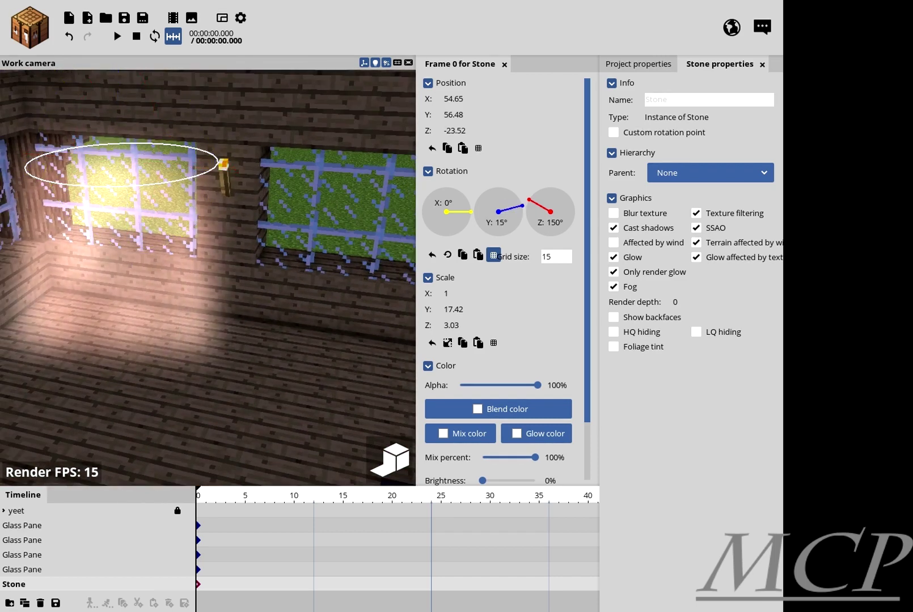
pyautogui.hotkey('ctrl', 's')
pyautogui.hotkey('ctrl', 'z')
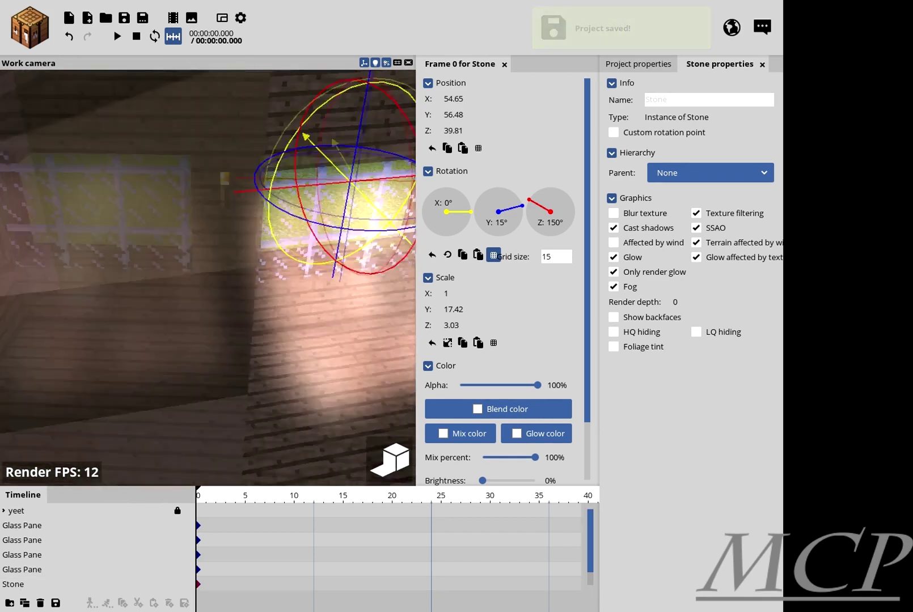
pyautogui.press('Escape')
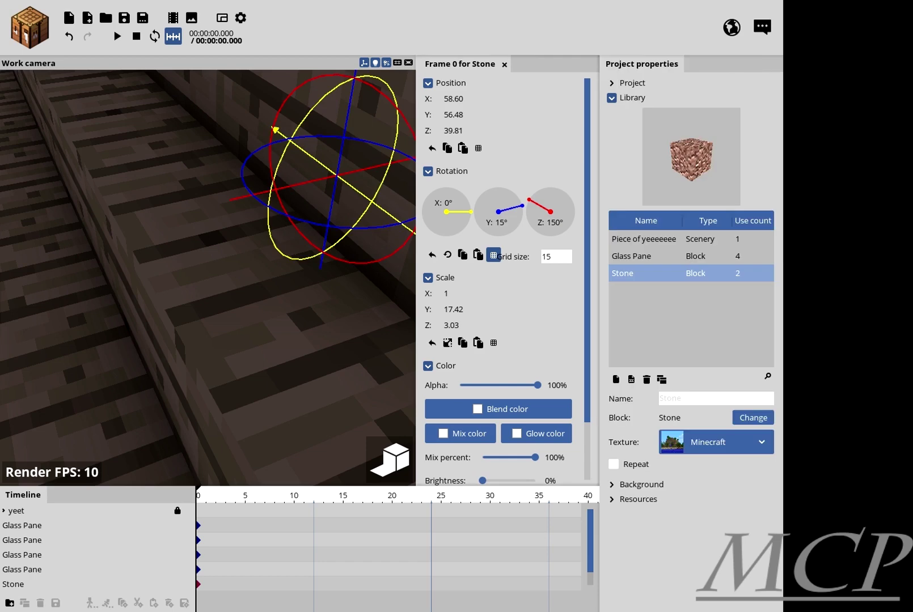
pyautogui.hotkey('ctrl', 's')
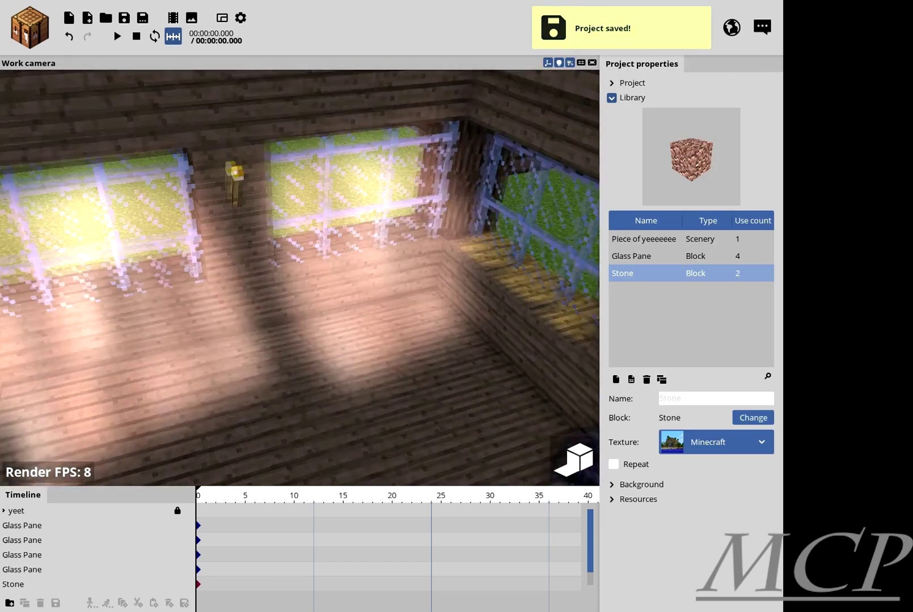
pyautogui.moveTo(299, 278); pyautogui.dragTo(299, 278, button='right')
pyautogui.click(68, 17)
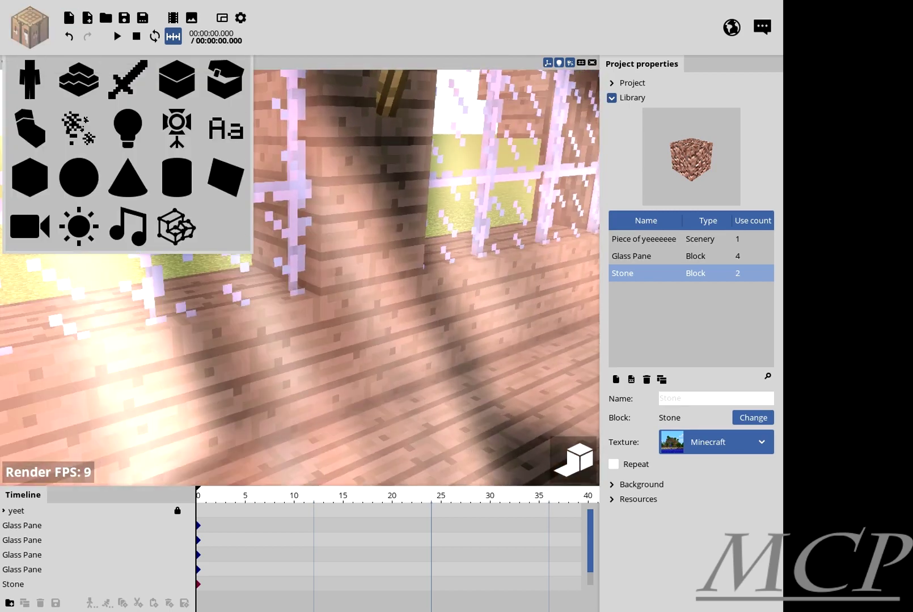
pyautogui.click(79, 79)
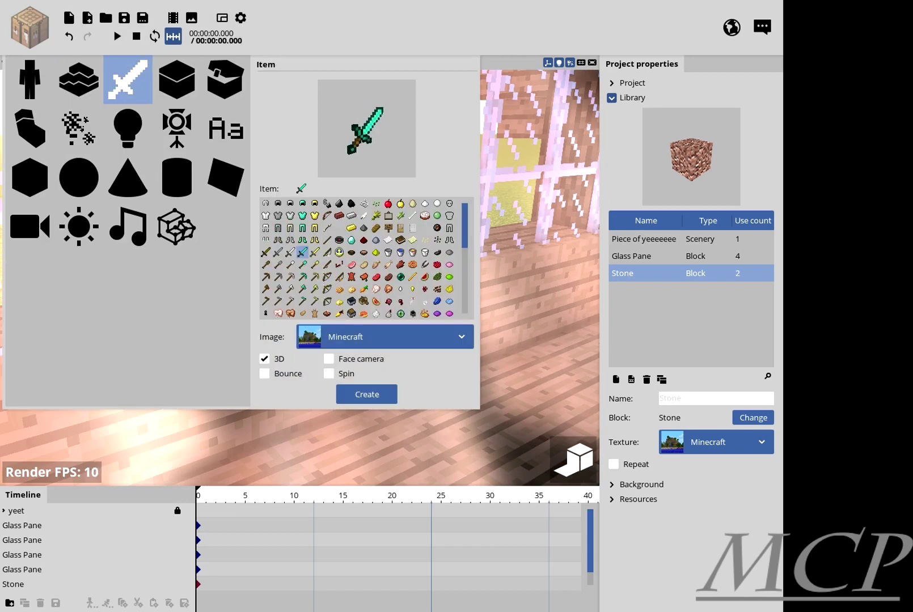
pyautogui.press('Escape')
pyautogui.hotkey('ctrl', 's')
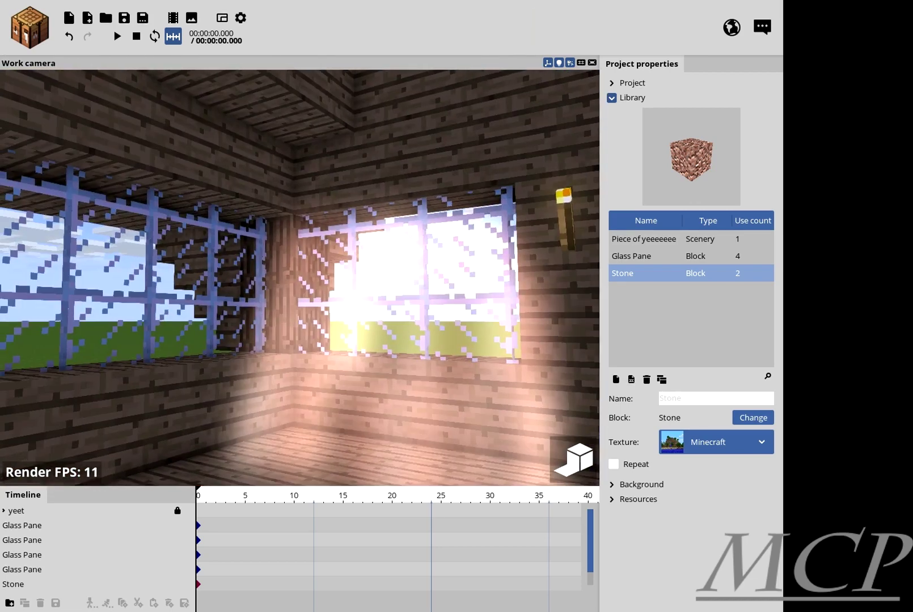
pyautogui.hotkey('ctrl', 's')
pyautogui.press('w')
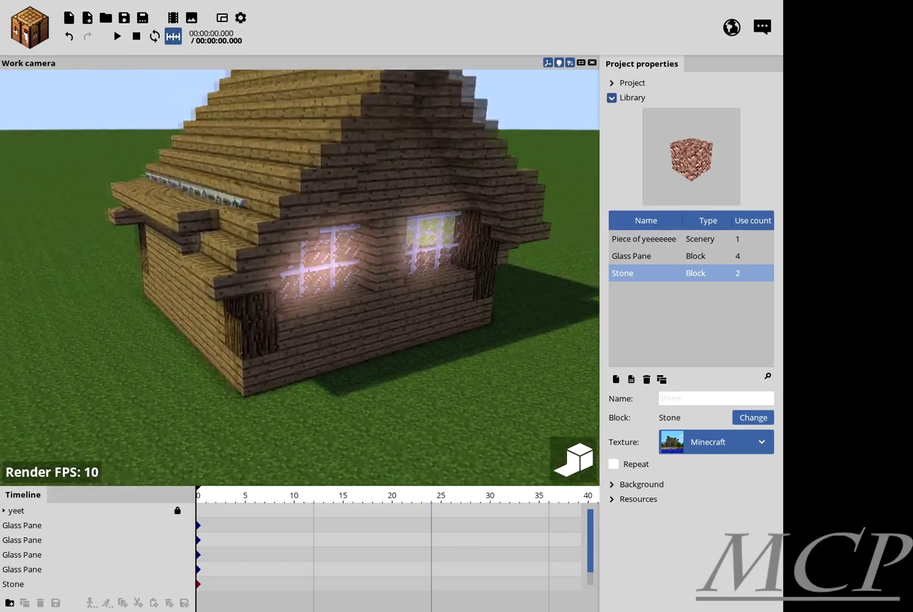
pyautogui.press('w')
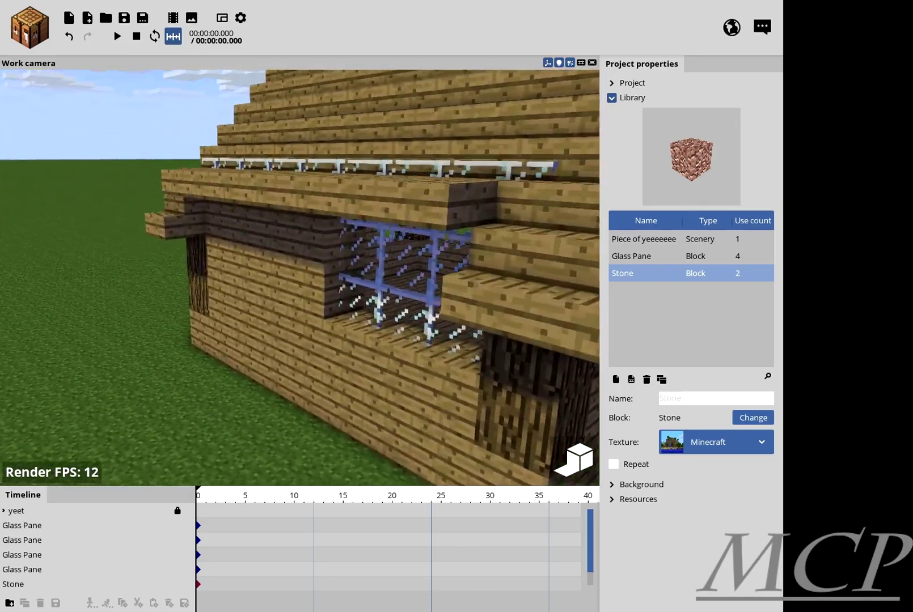
pyautogui.press('w')
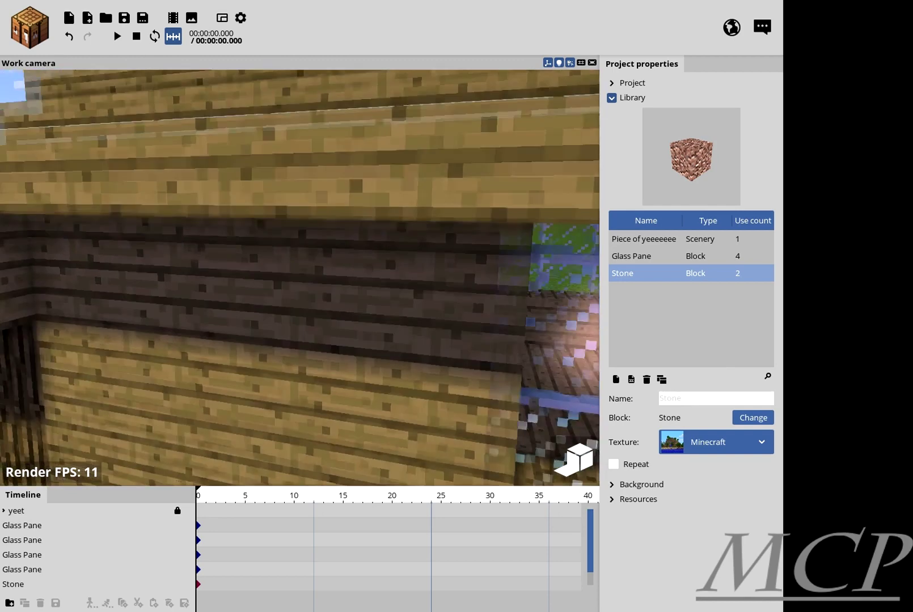
pyautogui.press('s')
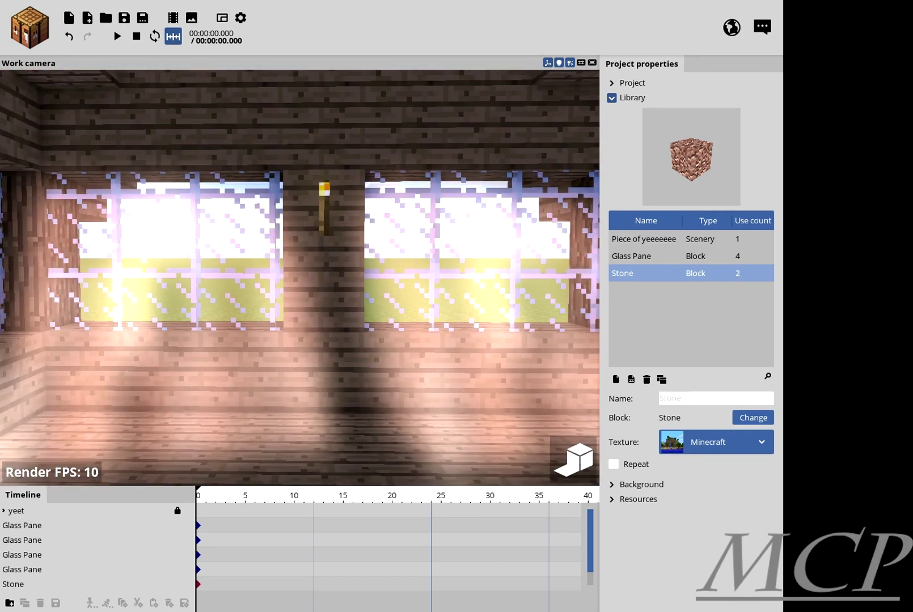